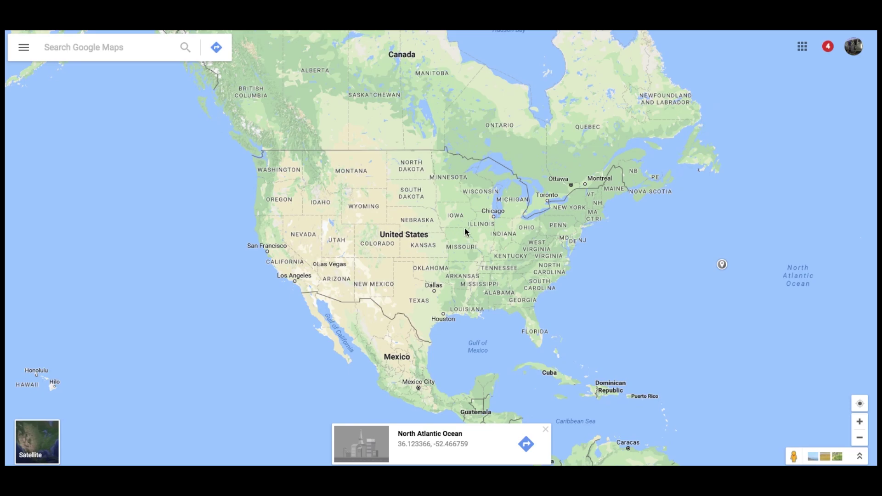
- From Your places' Maps list in Google Maps, create a new Untitled custom map
click(24, 51)
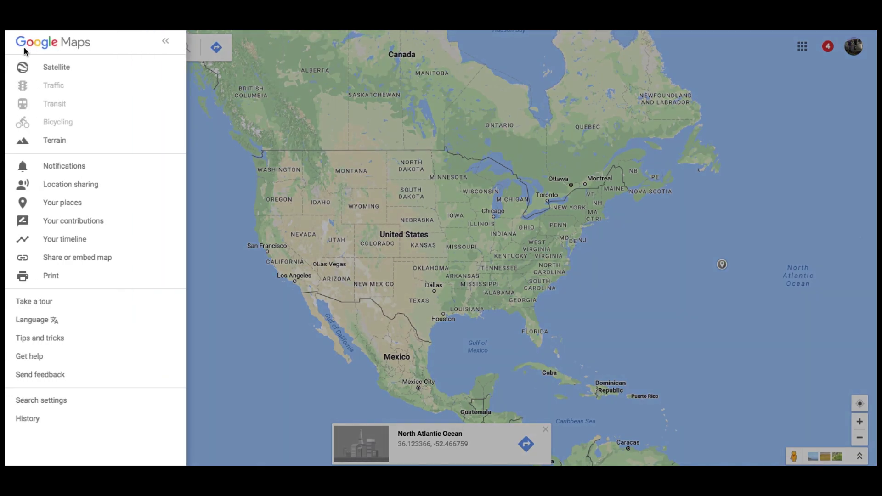
click(61, 203)
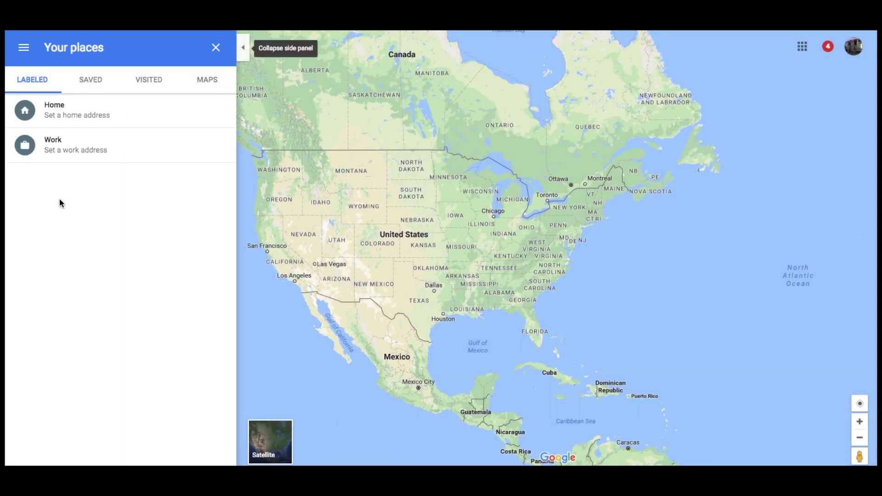
click(208, 84)
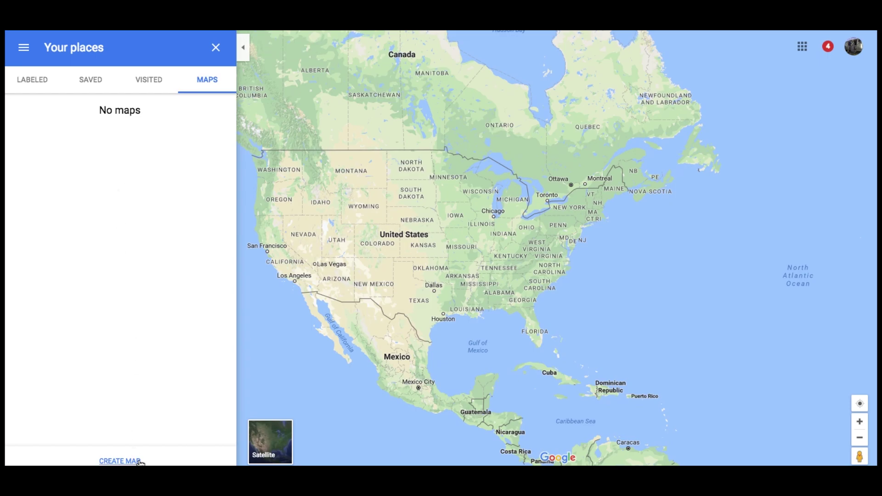
click(115, 461)
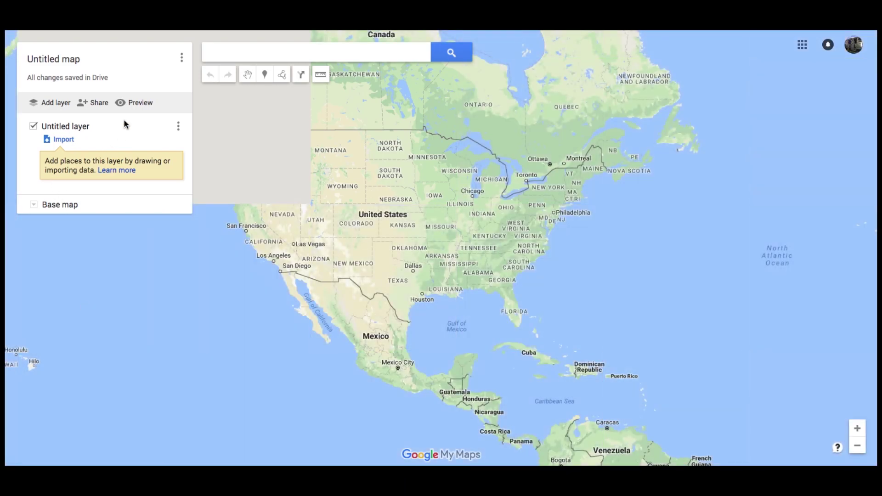
- Title the map 'Idaho' with the description 'Boondocking & Camping Locations' and save it
click(54, 62)
text(Idaho)
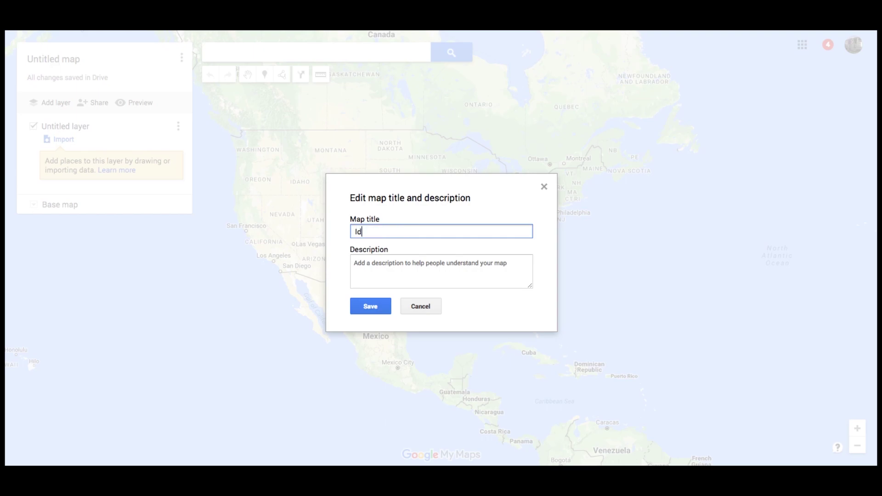
click(438, 257)
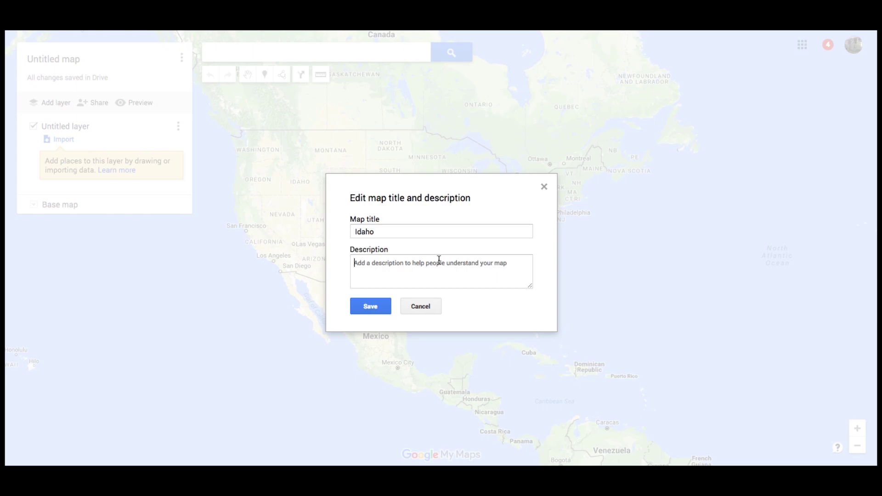
text(Boondocking & Camping Locations)
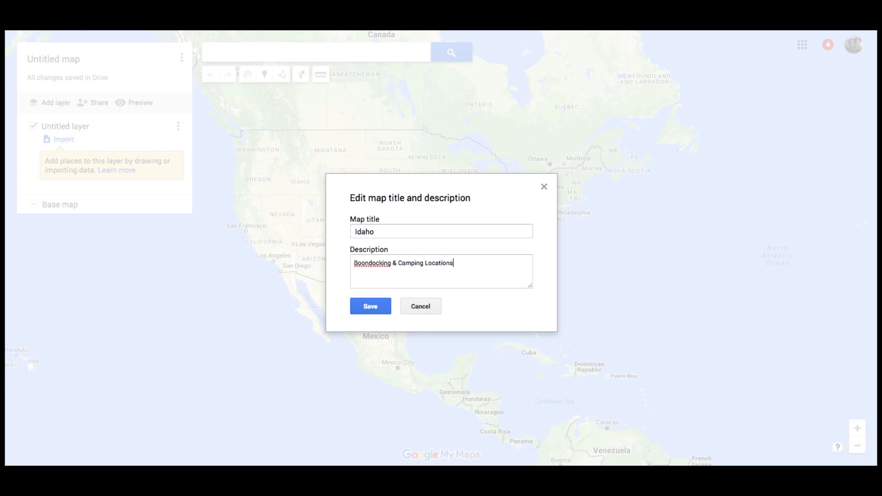
click(369, 307)
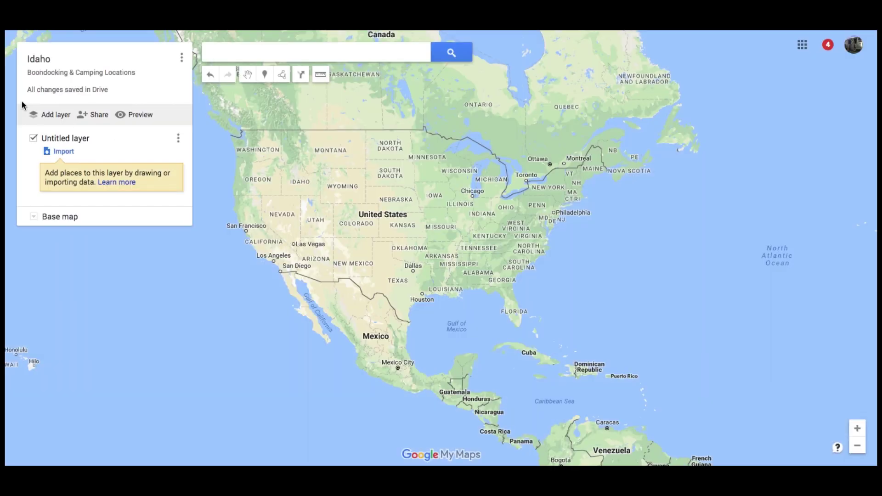
- Rename the Untitled layer to 'Boondocking' and save the name
right_click(71, 140)
key(Escape)
click(51, 137)
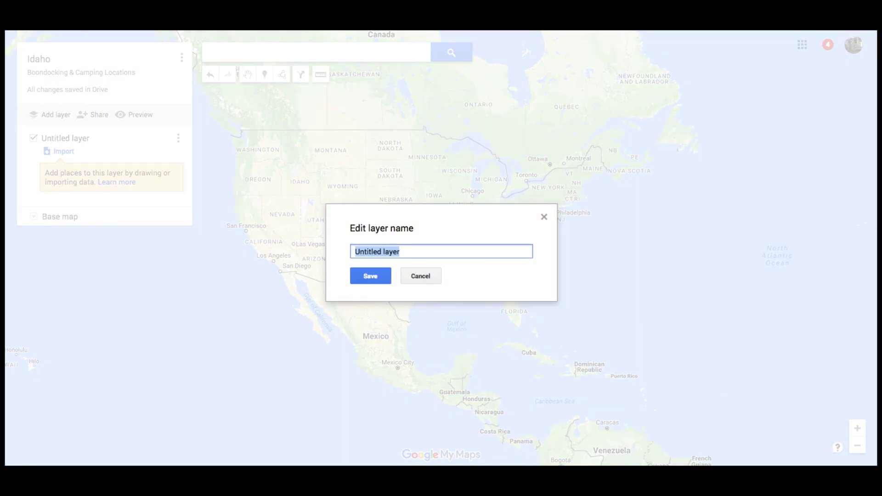
text(Boondocking)
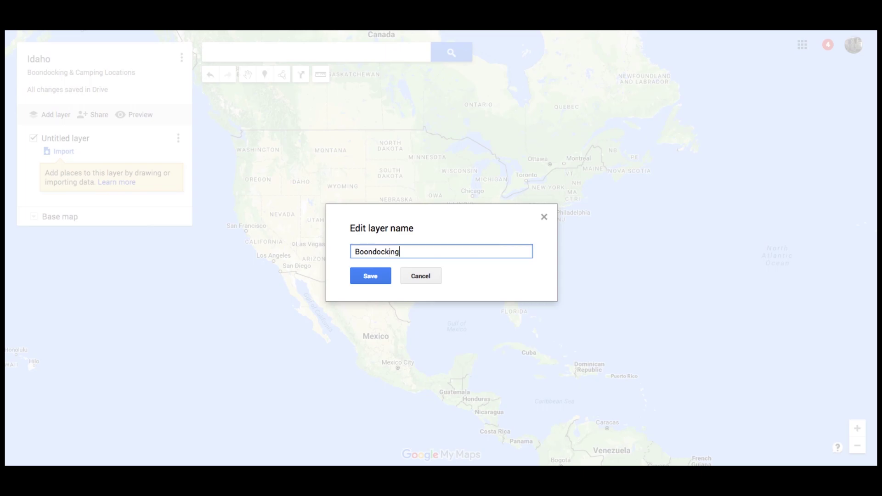
click(383, 276)
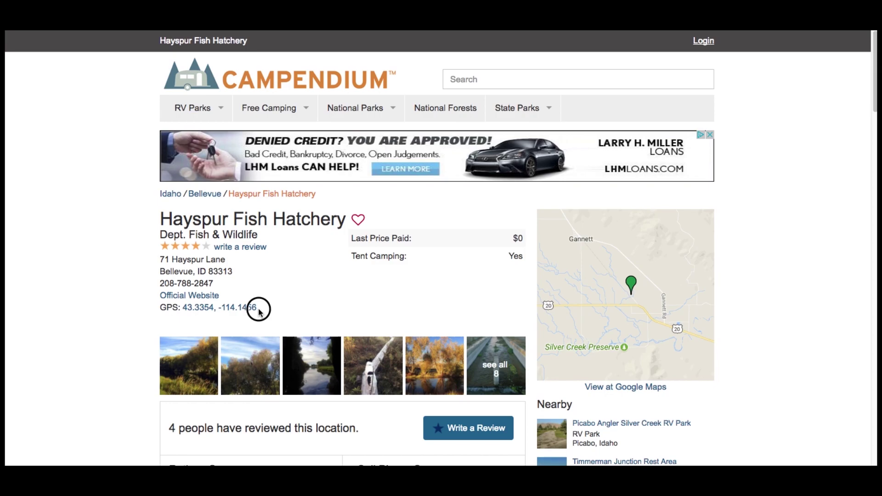
- Copy the Hayspur Fish Hatchery coordinates 43.3354, -114.1456 and return to the Idaho map
drag(257, 308, 180, 309)
key(ctrl+c)
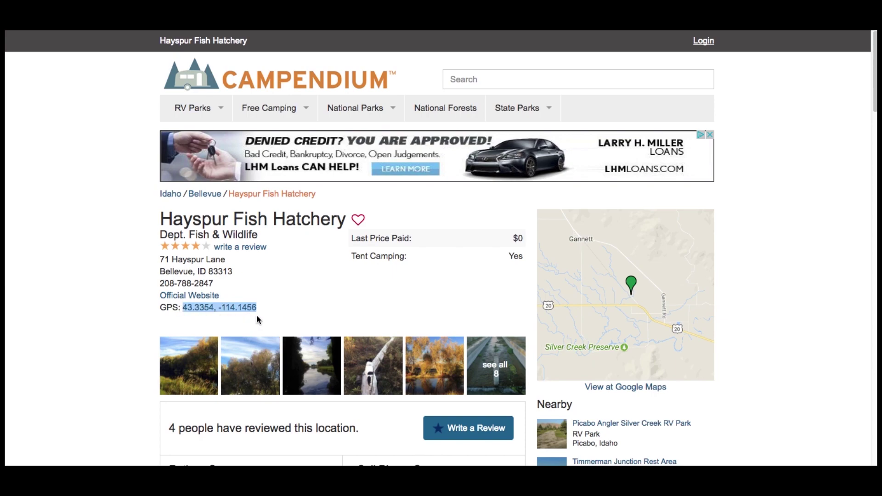
key(ctrl+Tab)
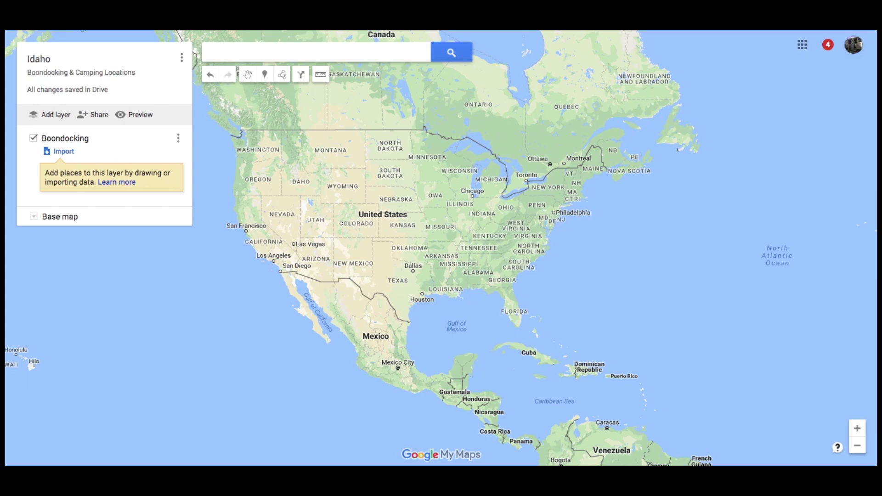
- Search the pasted coordinates 43.3354, -114.1456 and add the found location to the map
click(234, 50)
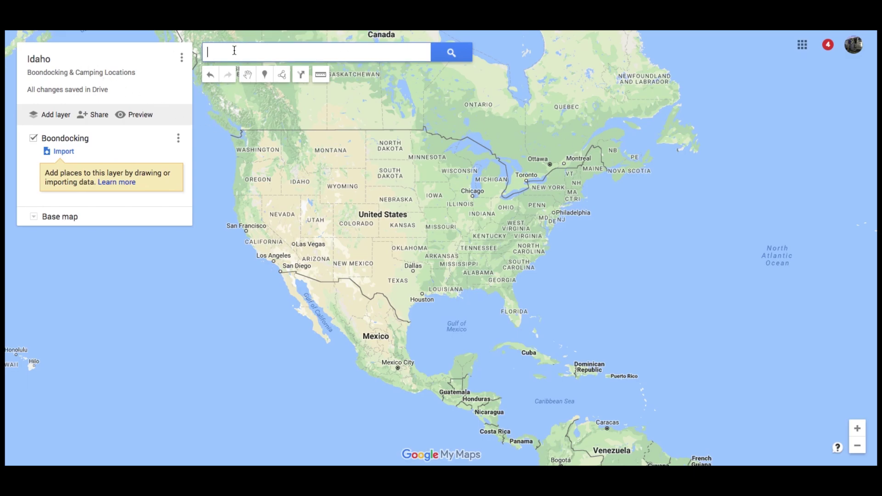
key(ctrl+v)
key(Return)
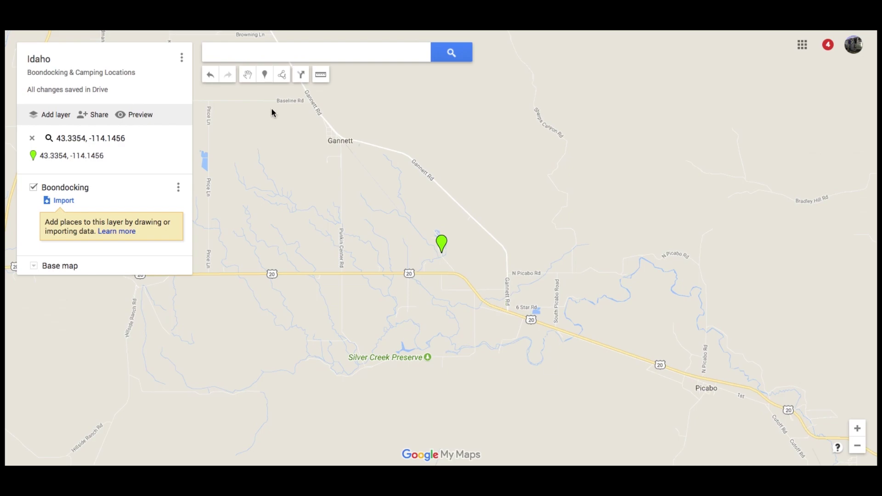
click(442, 246)
click(378, 208)
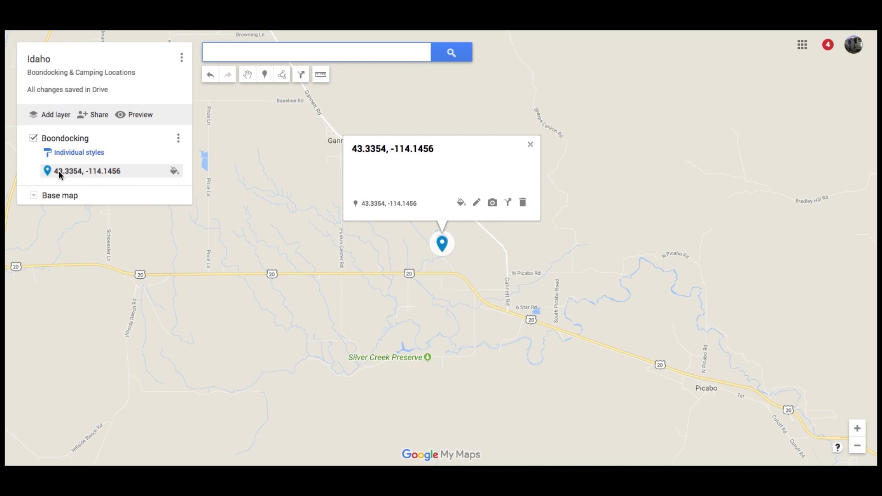
- Style the pin dark green with the camping icon from the full icon library
click(462, 204)
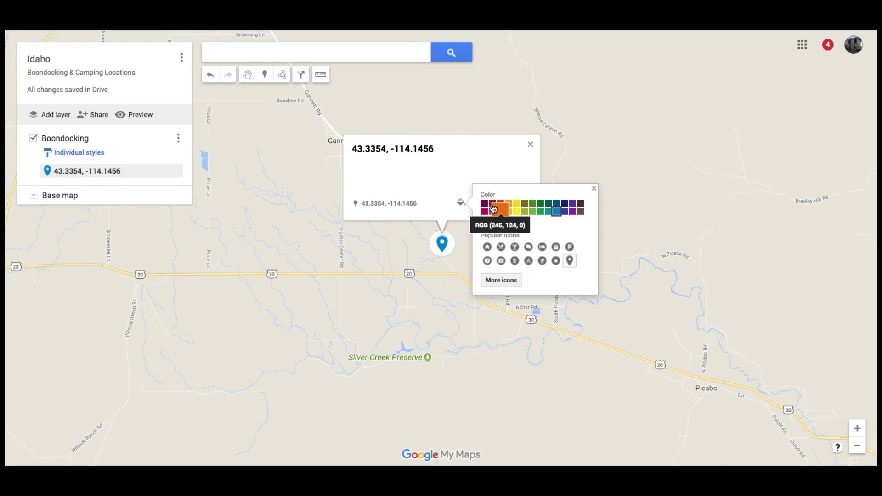
click(541, 205)
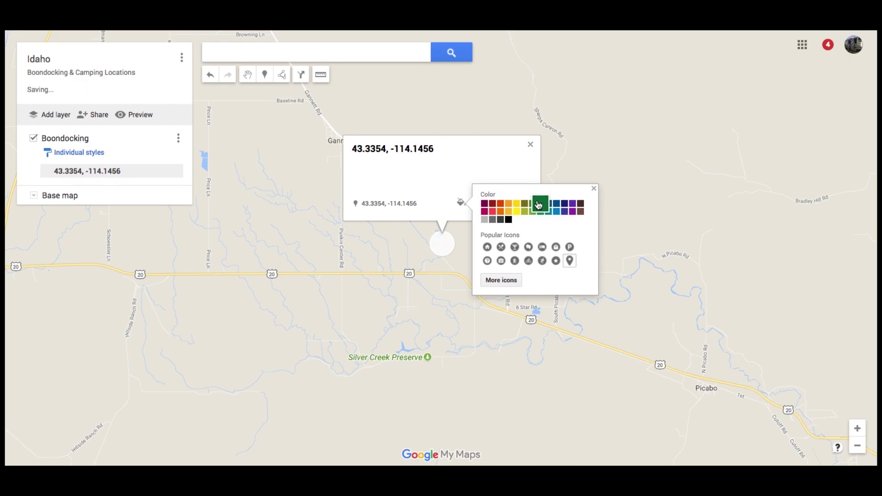
click(494, 280)
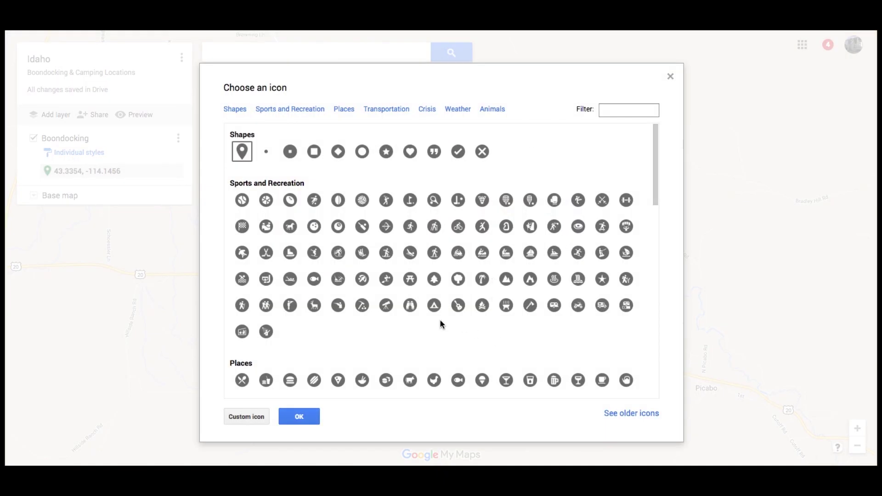
click(434, 307)
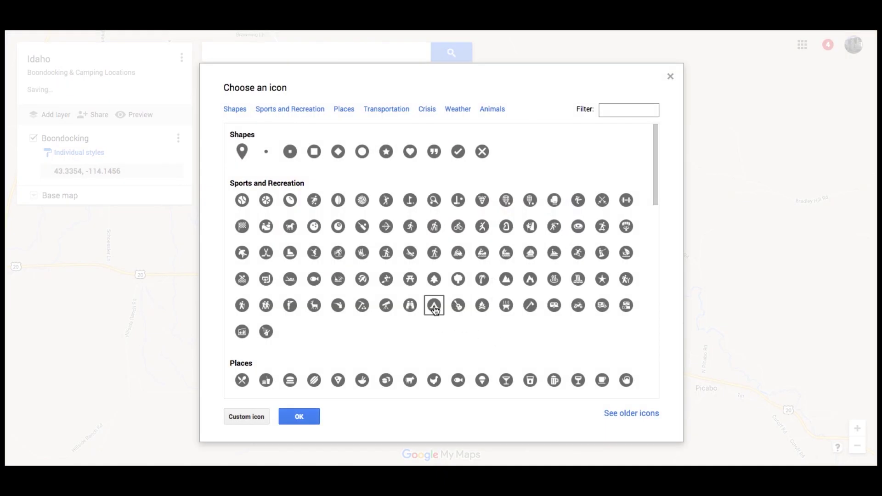
click(296, 417)
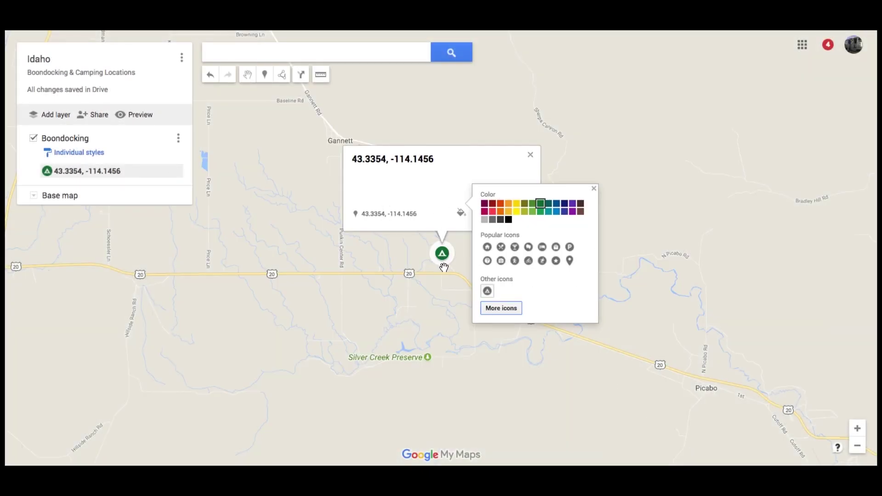
- Name the pin 'Hayspur Fish Hatchery' with description 'Free camping. Campground. Donations.'
click(593, 189)
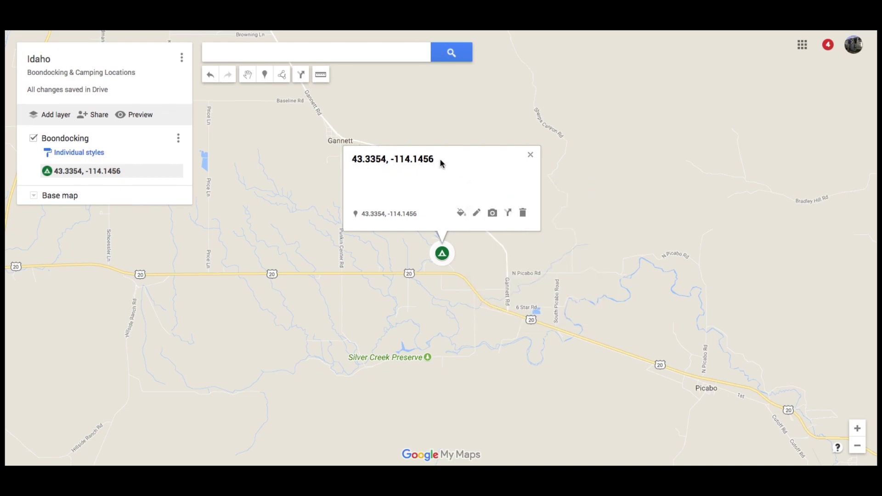
click(476, 213)
text(Ha)
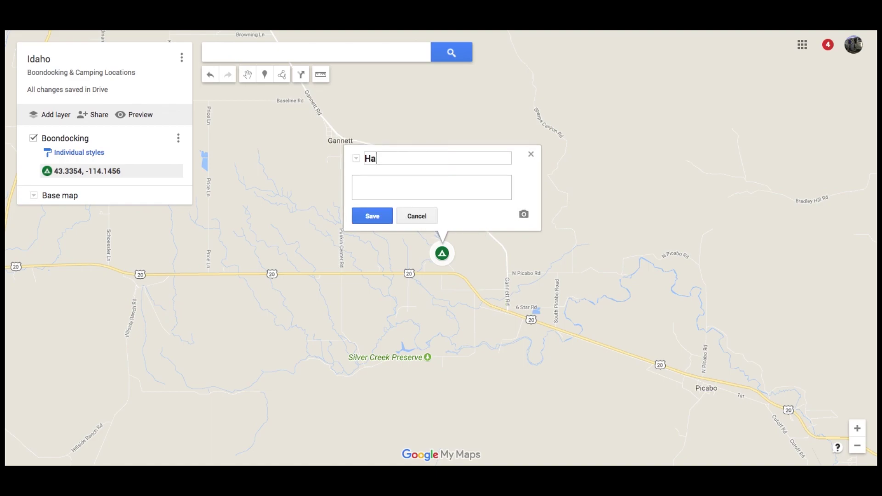
text(yspur Fish Hatchery)
click(395, 181)
text(Free camping. Campground. Donations.)
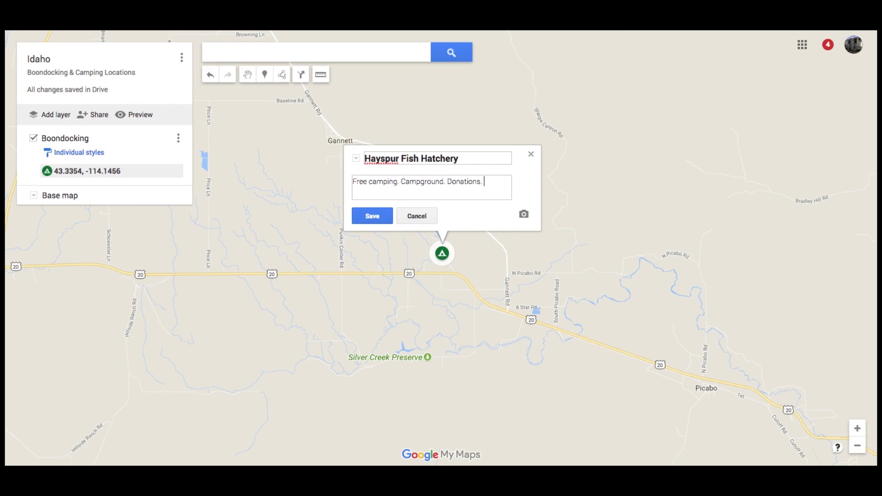
key(alt+Tab)
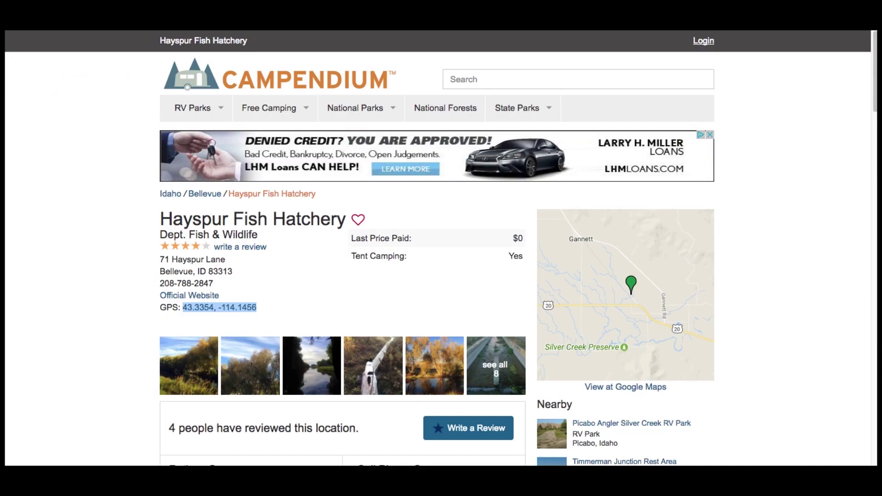
- Scroll through the Hayspur Fish Hatchery Campendium page and its reviews, then back up
scroll(378, 271, down, 5)
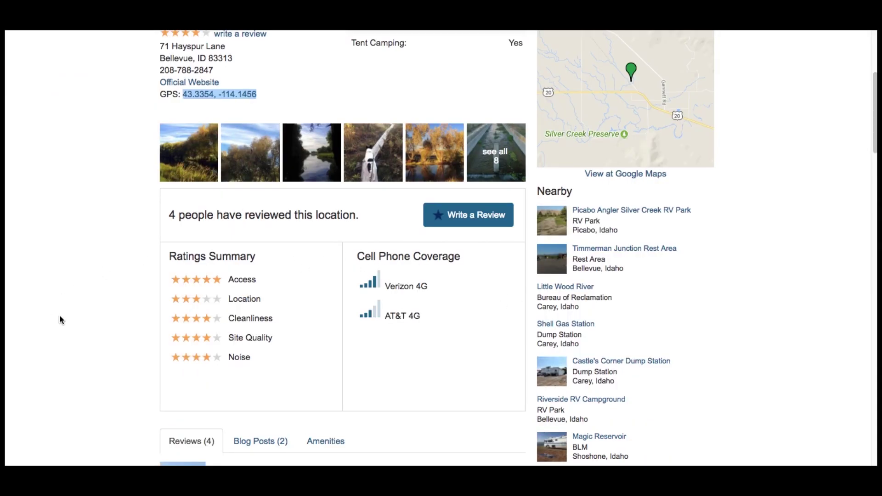
scroll(60, 315, down, 7)
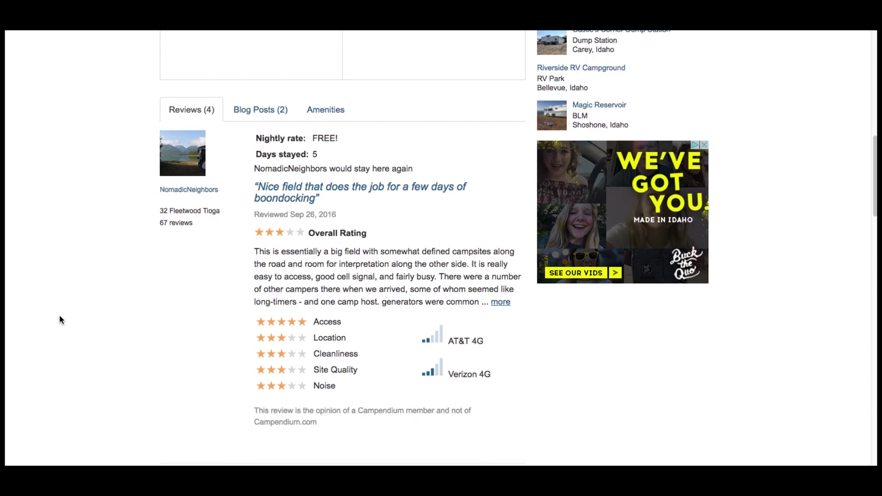
scroll(60, 315, down, 8)
scroll(390, 317, up, 20)
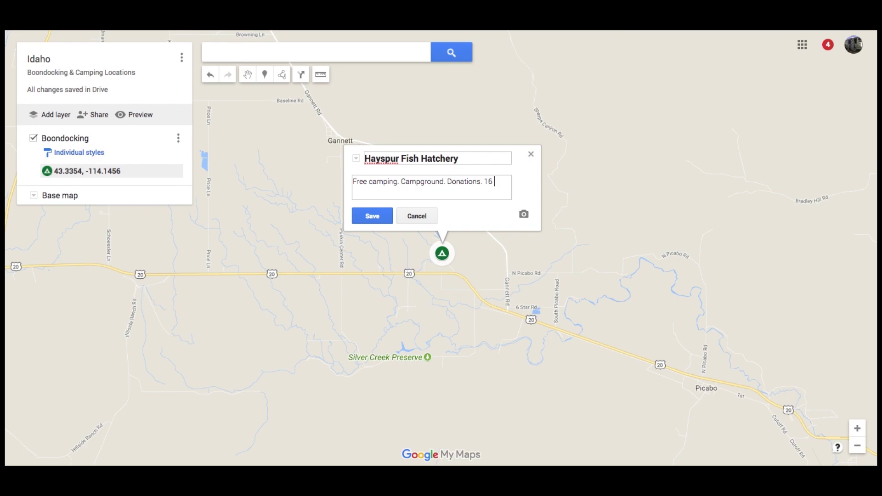
- Complete the description with the 16 day limit, good Verizon signal and pasted Campendium link, then save
text(day limit. Good Verizon Si)
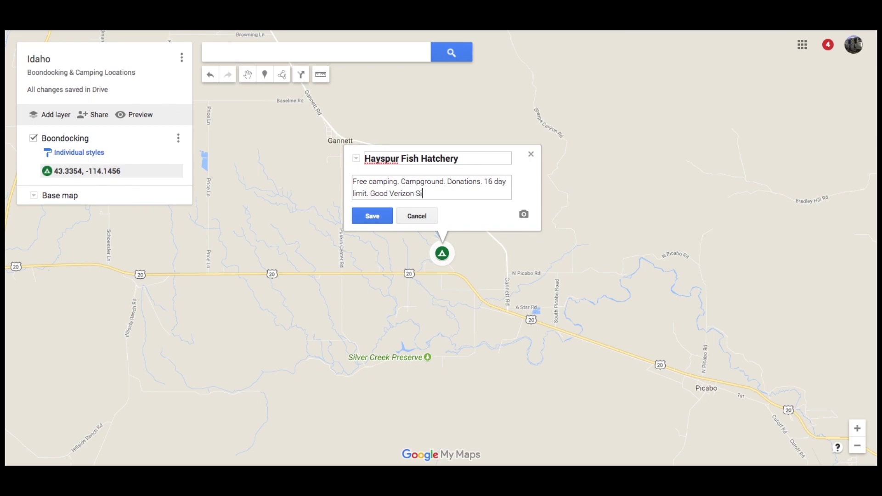
text(https://www.campendium.com/hayspur-fish-hatchery)
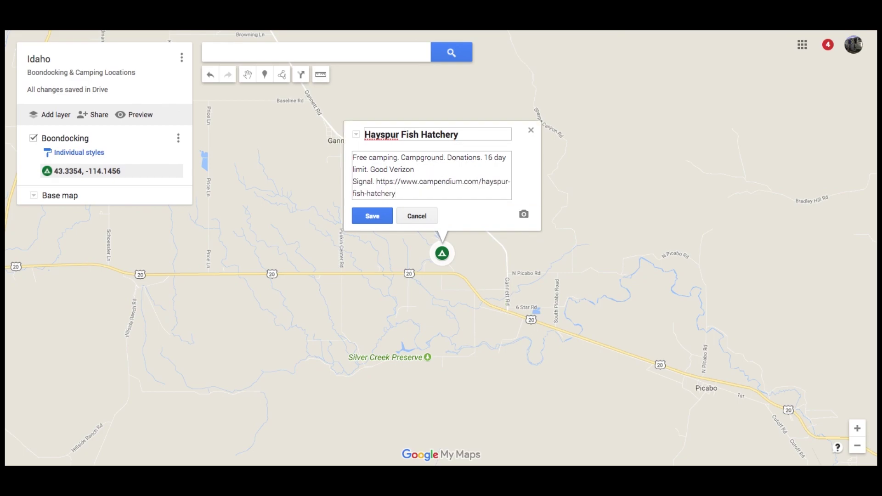
click(372, 216)
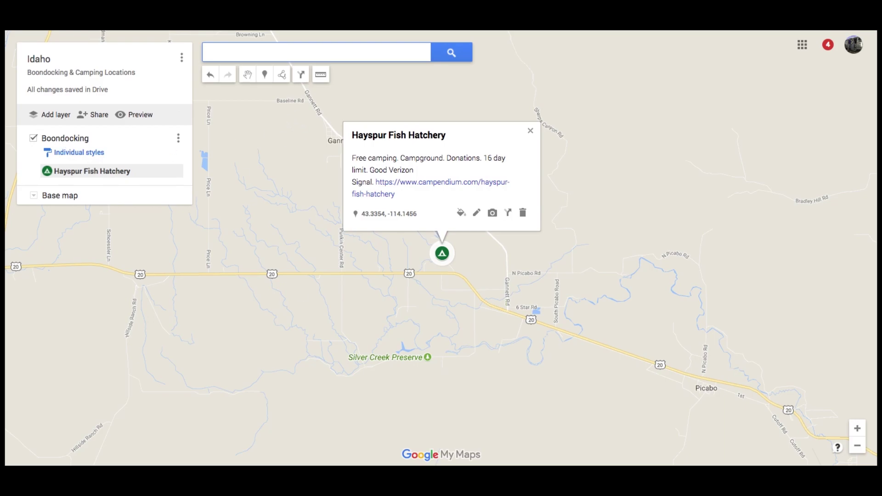
- Zoom the map out to the wider region and check the Hayspur Fish Hatchery pin's details
click(857, 446)
click(857, 447)
click(856, 446)
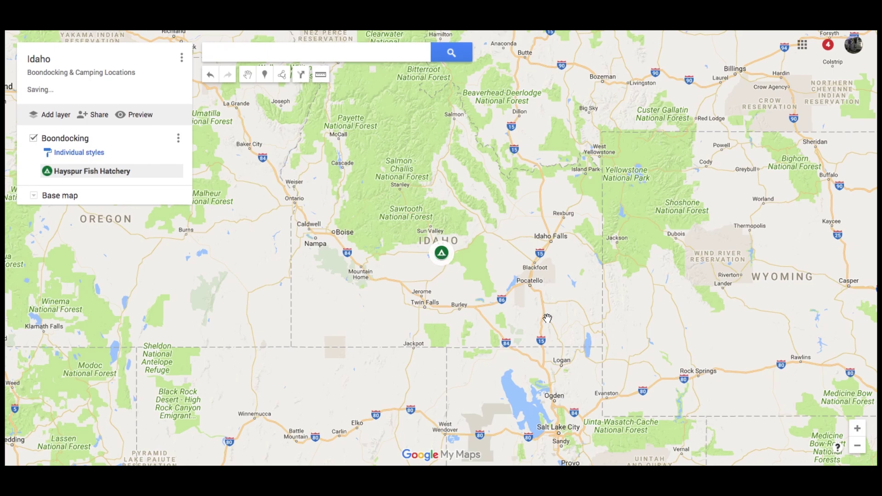
click(446, 254)
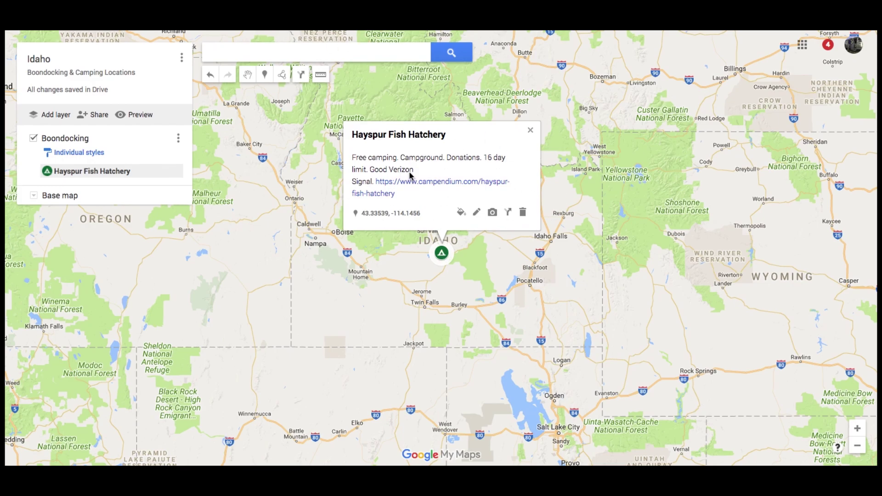
click(531, 132)
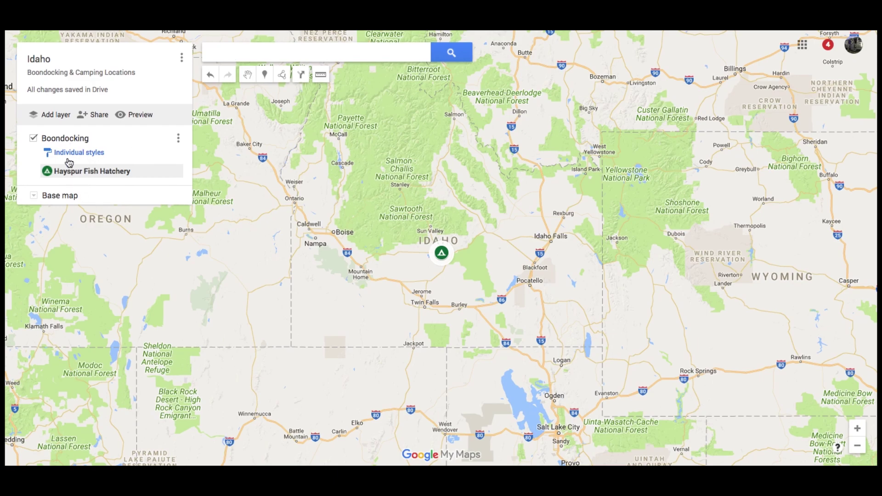
mouse_move(179, 179)
- Add a new layer and name it 'Campgrounds'
click(55, 115)
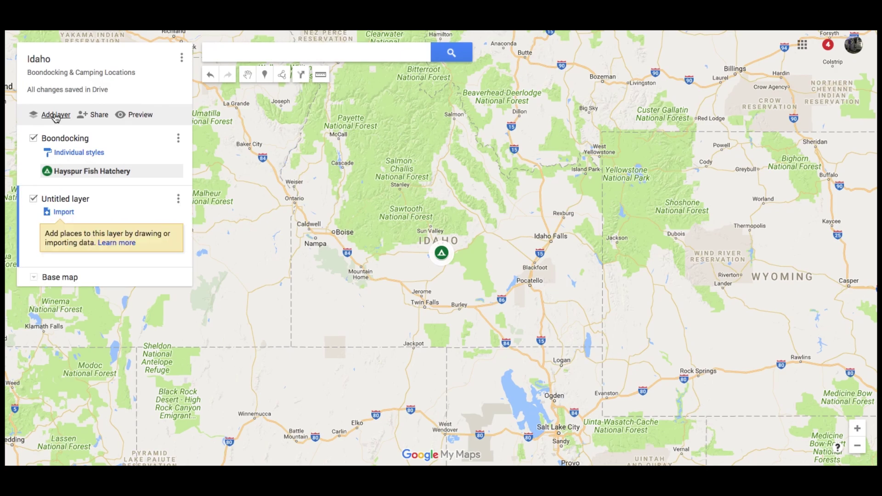
click(77, 201)
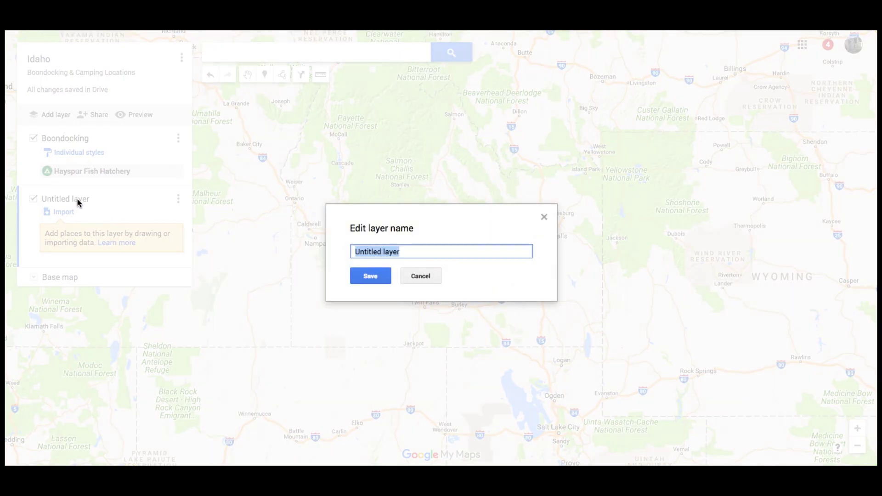
text(Campground)
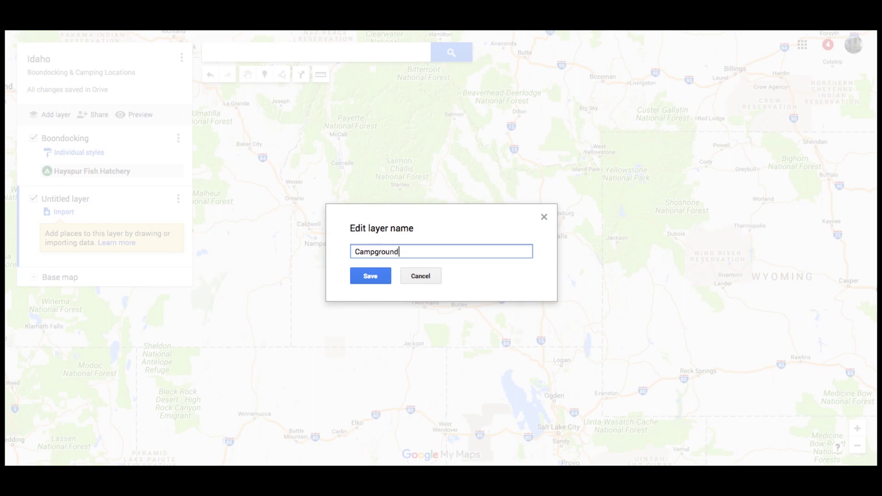
text(s)
click(381, 281)
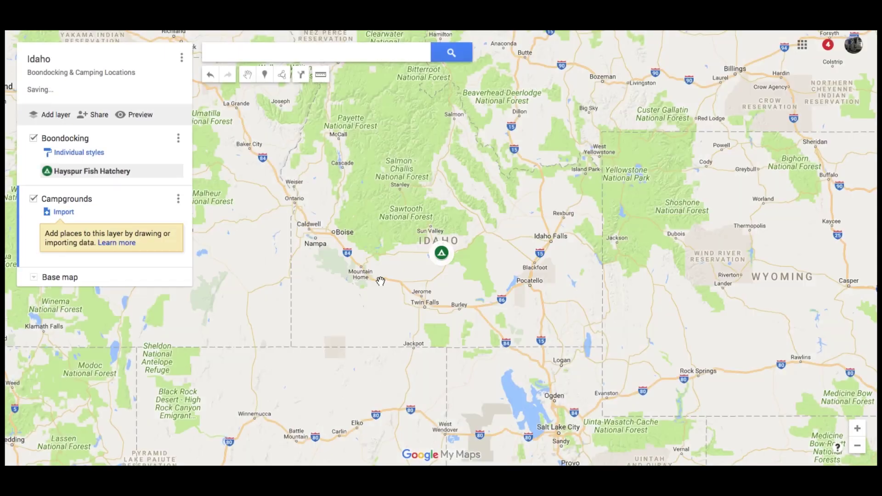
- Search for Jefferson County Lake, add it to the map, and drag it into the Campgrounds layer
click(234, 56)
text(Jeffe)
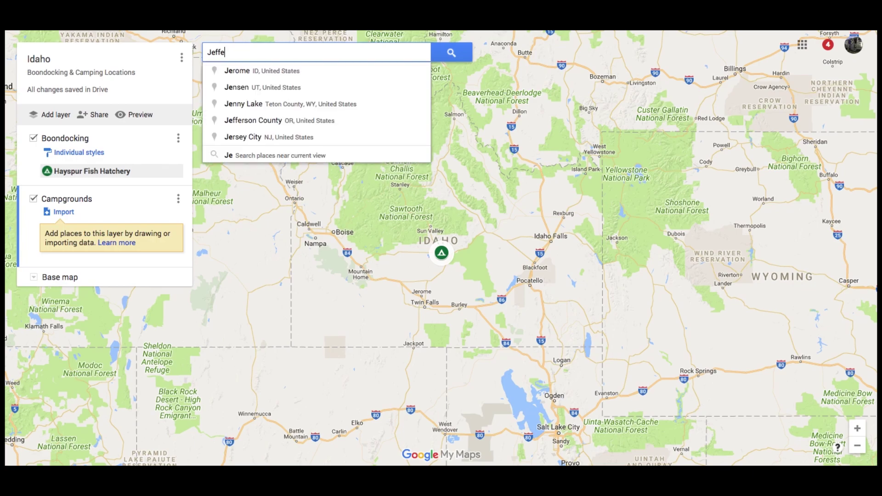
text(rson County L)
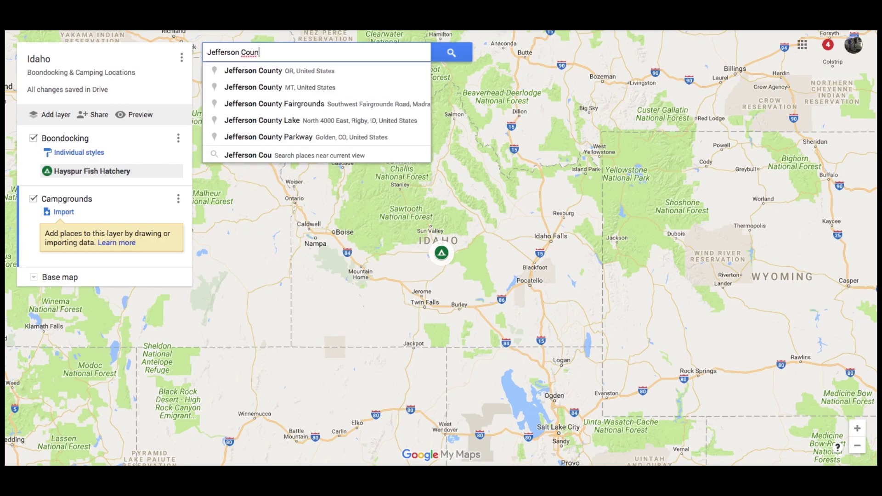
click(261, 72)
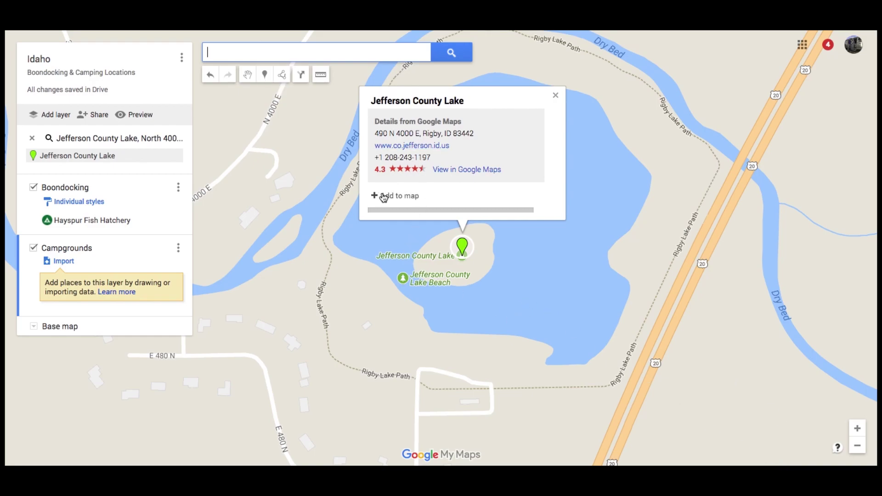
click(405, 196)
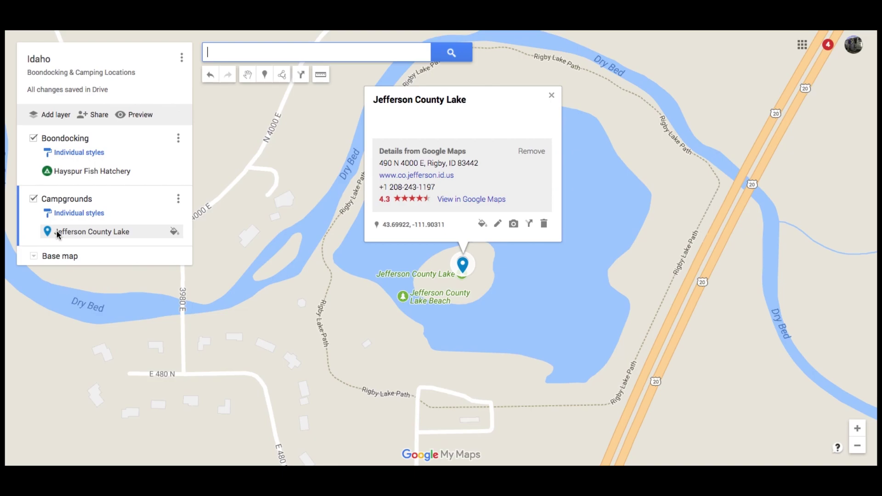
mouse_move(71, 233)
mouse_down()
mouse_move(92, 165)
mouse_move(92, 172)
mouse_up()
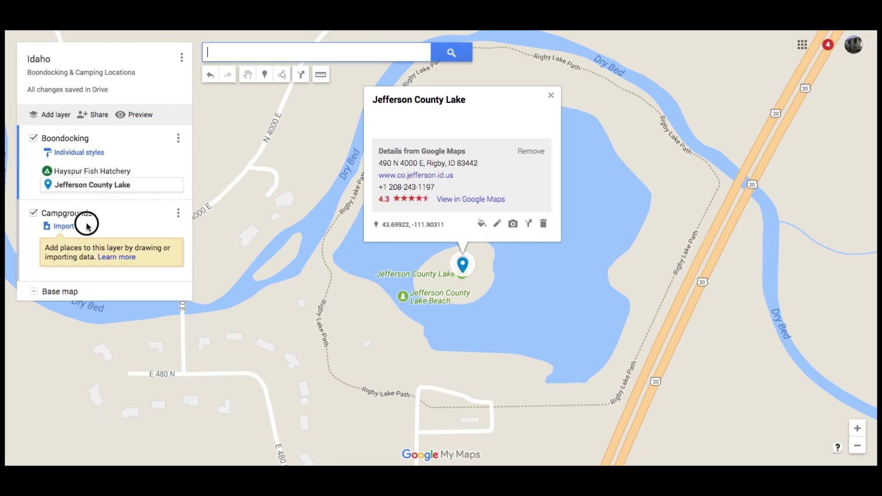
drag(87, 225, 82, 238)
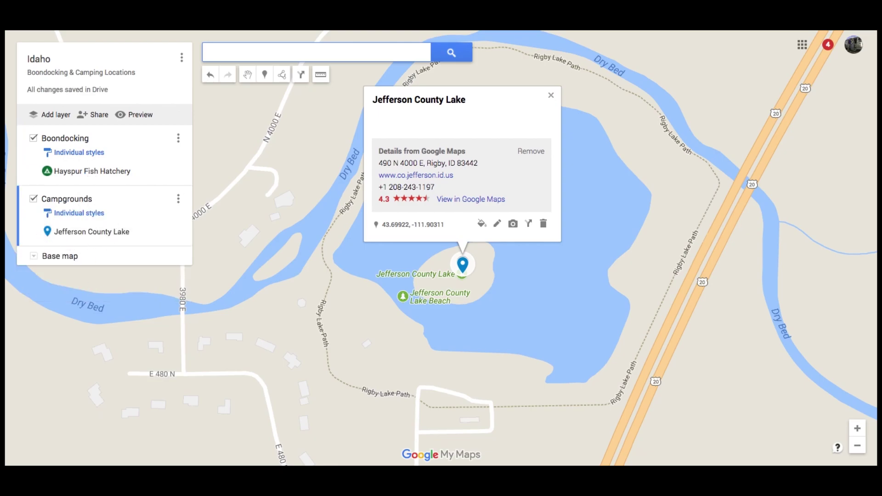
- Style the Jefferson County Lake pin green with the house icon from Popular Icons
click(482, 226)
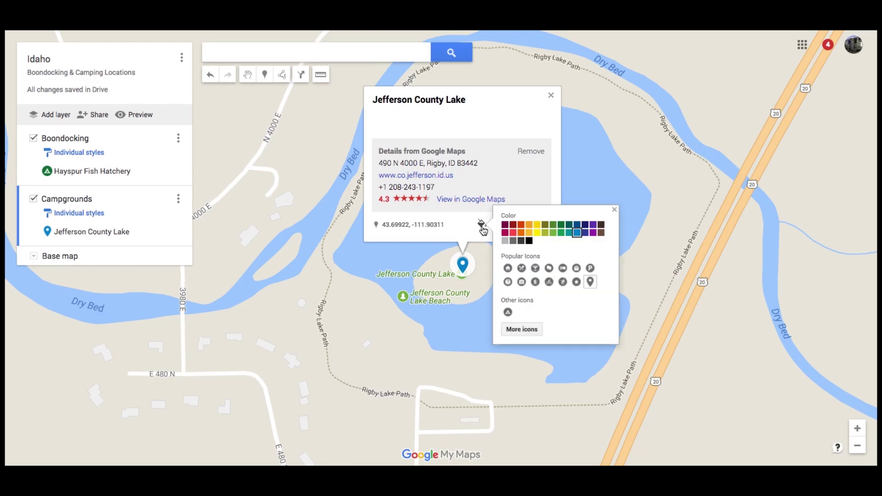
click(561, 225)
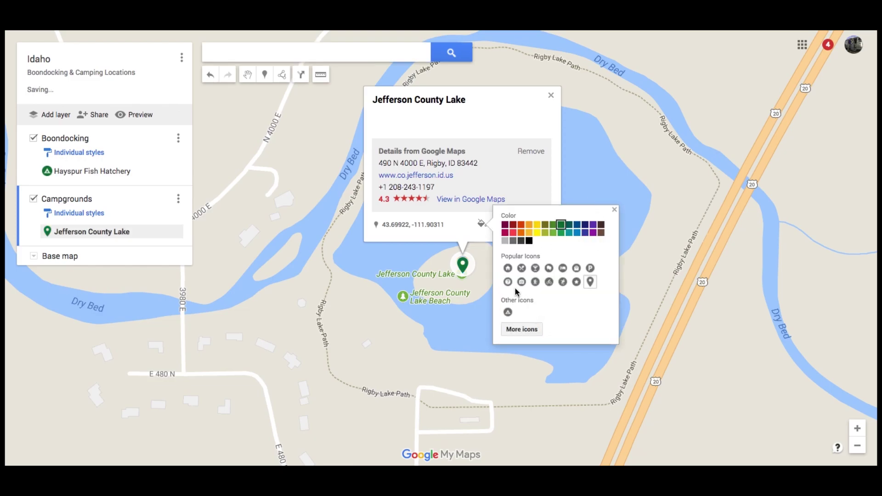
click(508, 269)
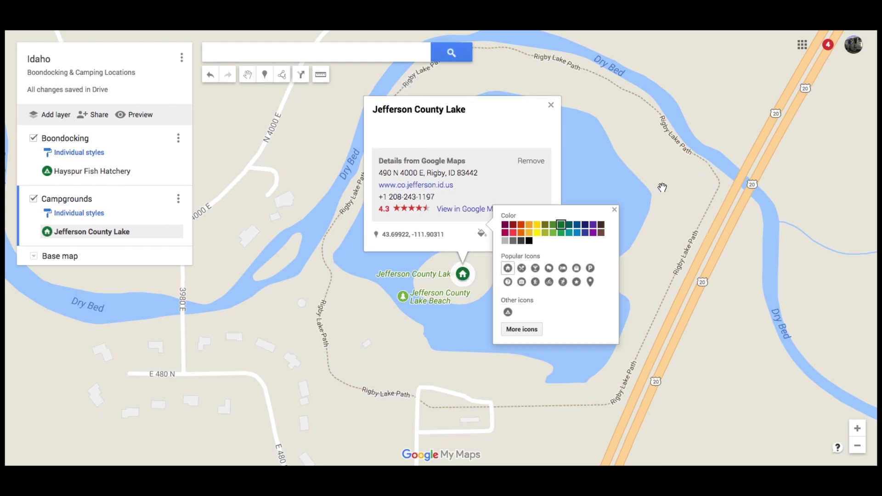
click(613, 211)
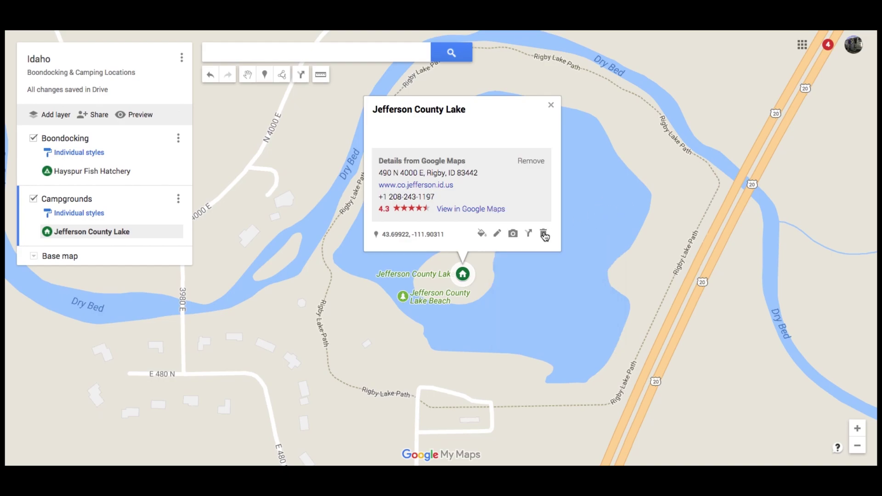
- Save Jefferson County Lake's description as '$15 a night. 50amp + water. No dump. Good verizon. 5 day limit.'
click(497, 235)
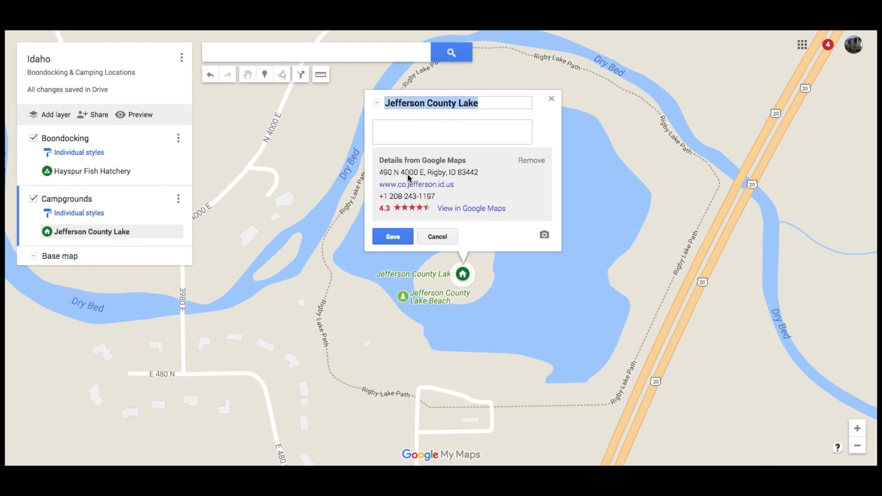
click(400, 133)
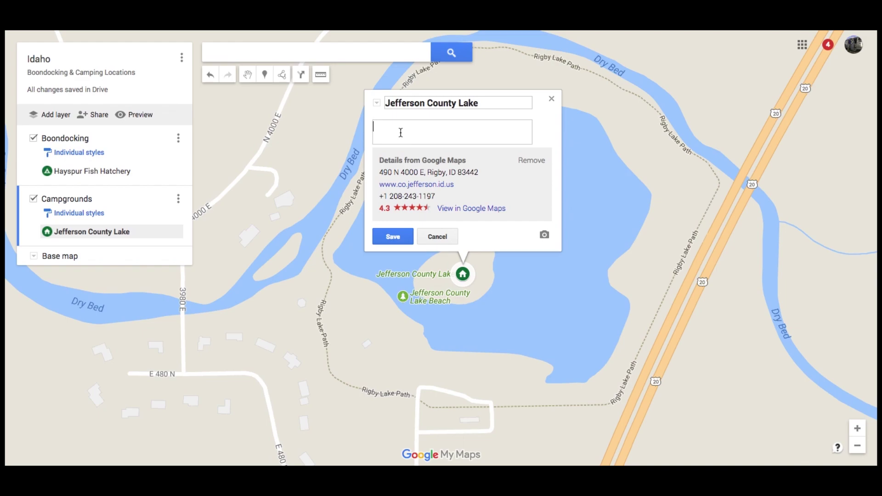
text($15 a night. 50amp + water. No )
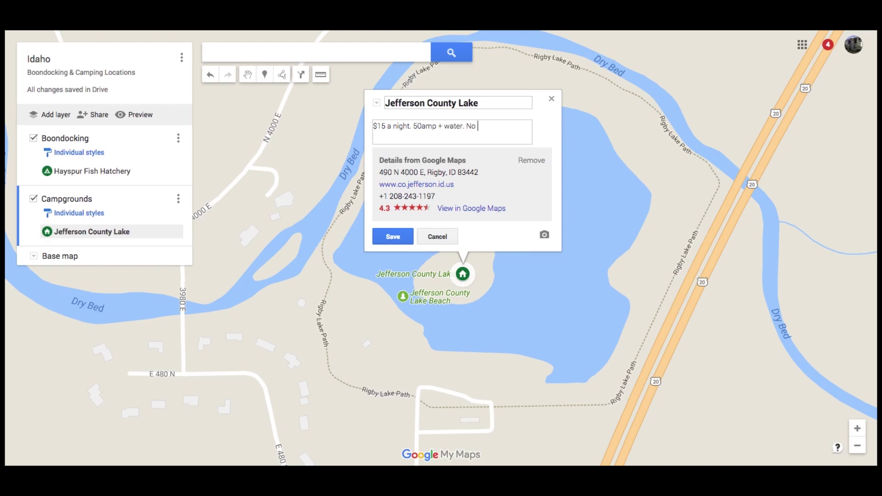
text(dump. Good verizon. 5 day limit.)
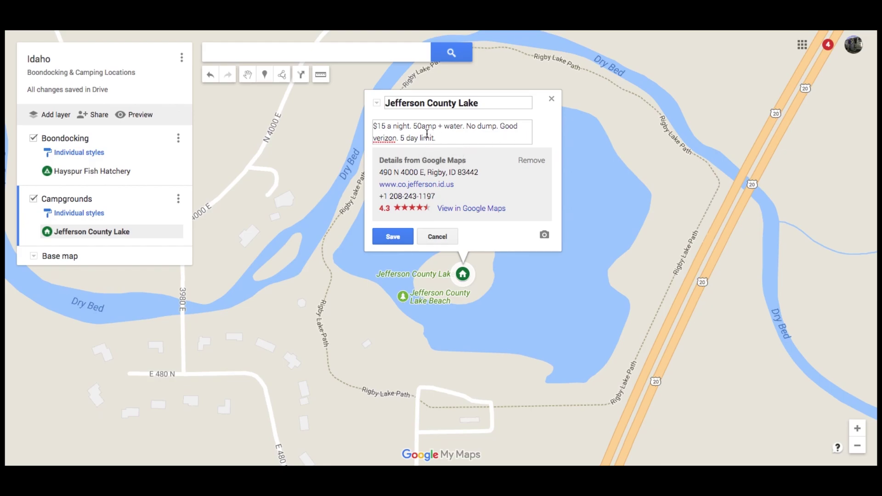
click(385, 236)
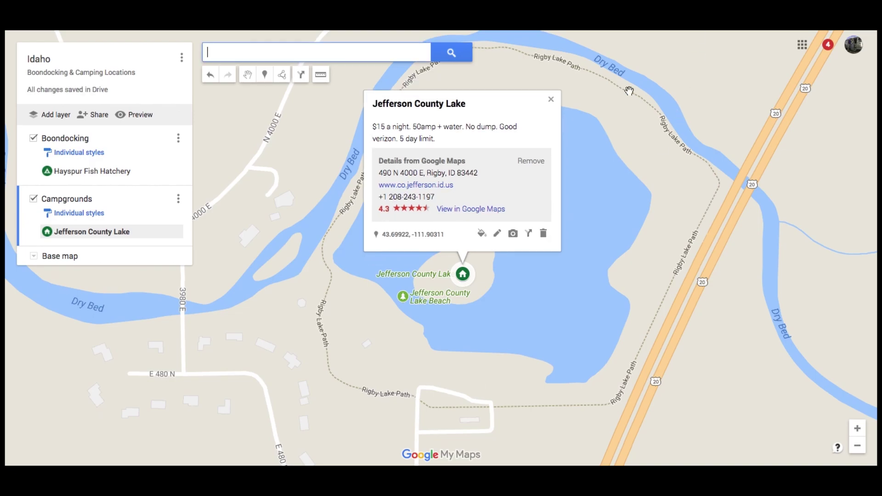
click(551, 99)
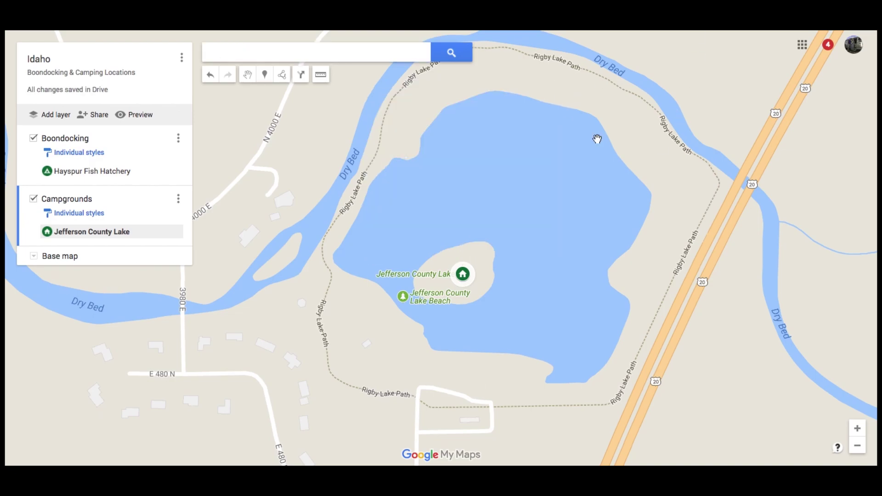
- Zoom the map out five levels so Hayspur Fish Hatchery and Jefferson County Lake both show
click(857, 446)
click(857, 446)
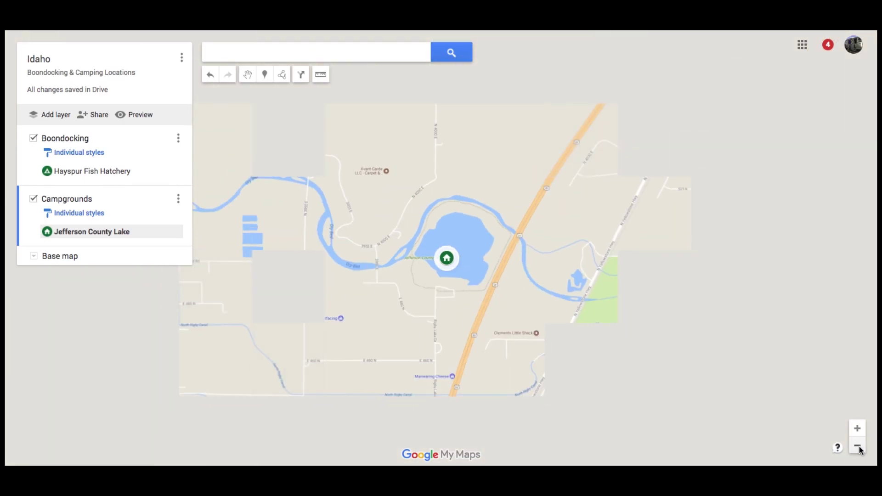
click(857, 446)
click(857, 446)
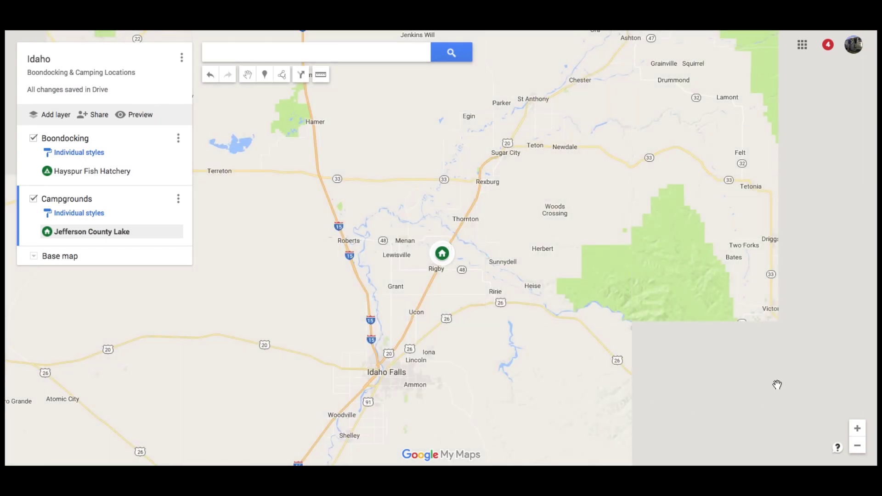
click(857, 446)
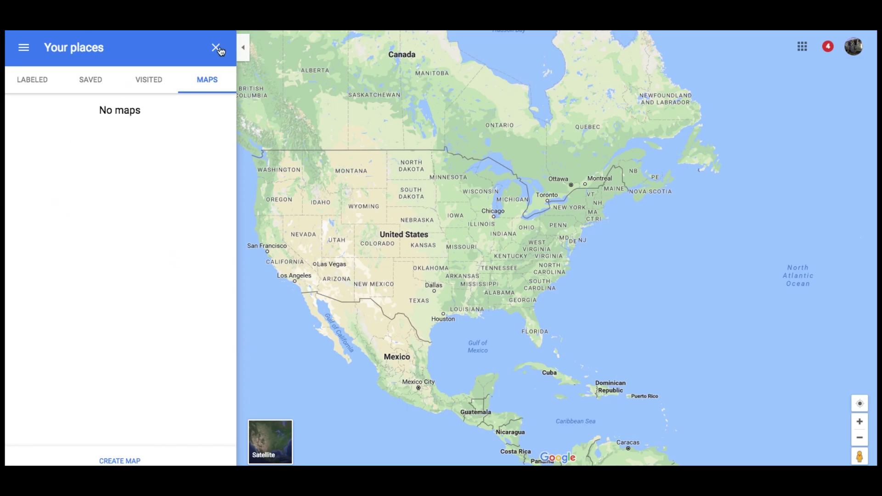
- Open the Idaho map from Your places' Maps list in Google Maps, review it, then close it
click(216, 45)
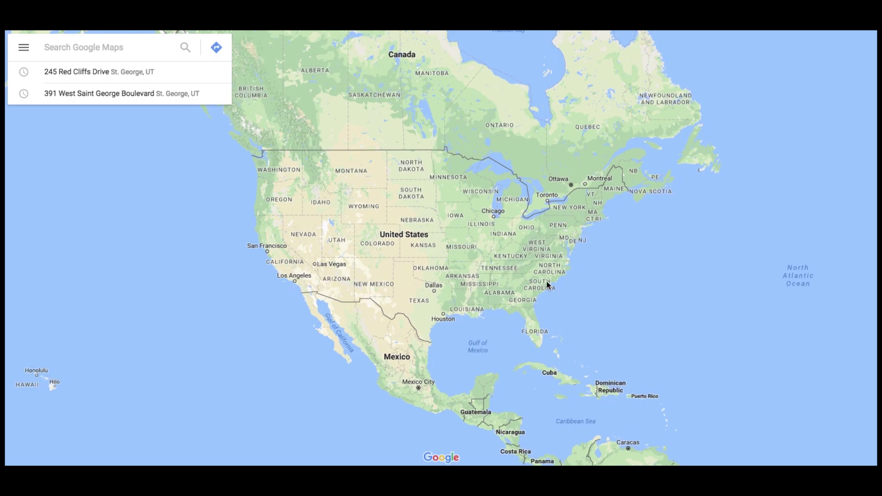
click(24, 49)
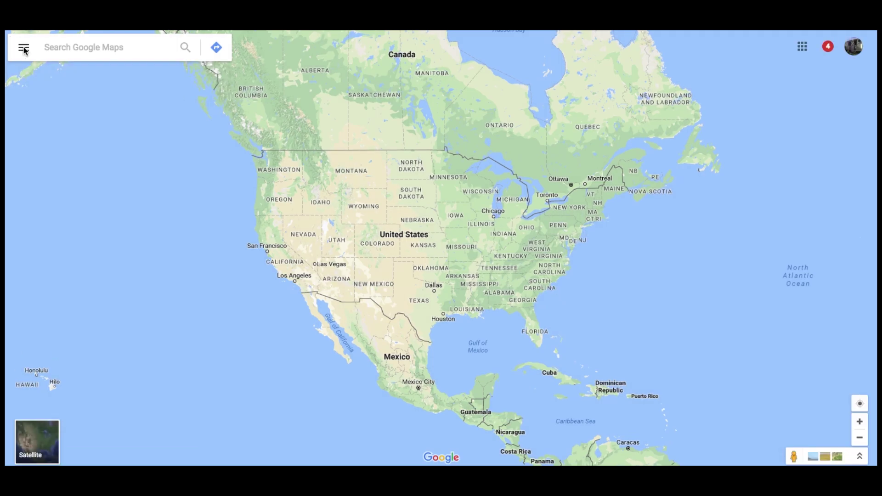
click(24, 49)
click(62, 206)
click(204, 80)
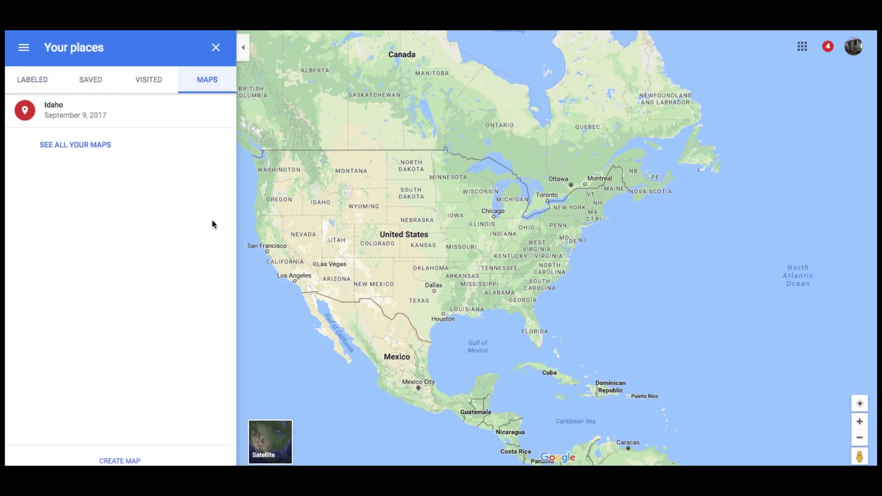
click(70, 110)
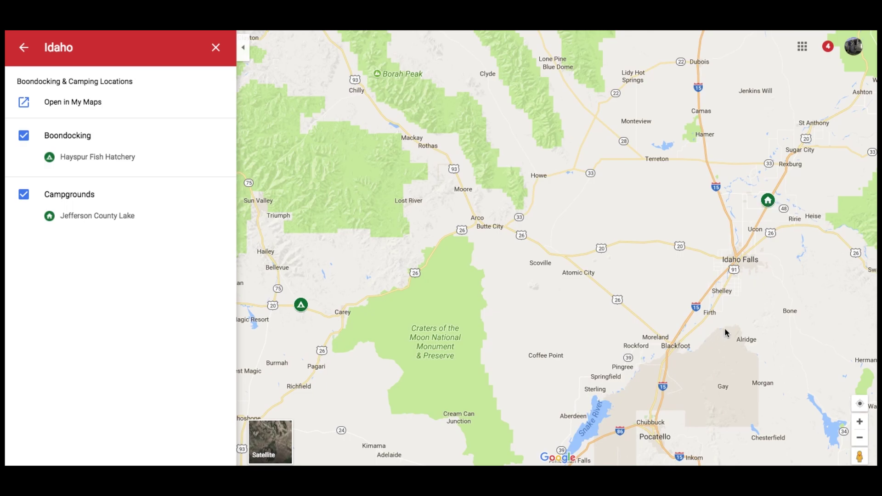
click(216, 48)
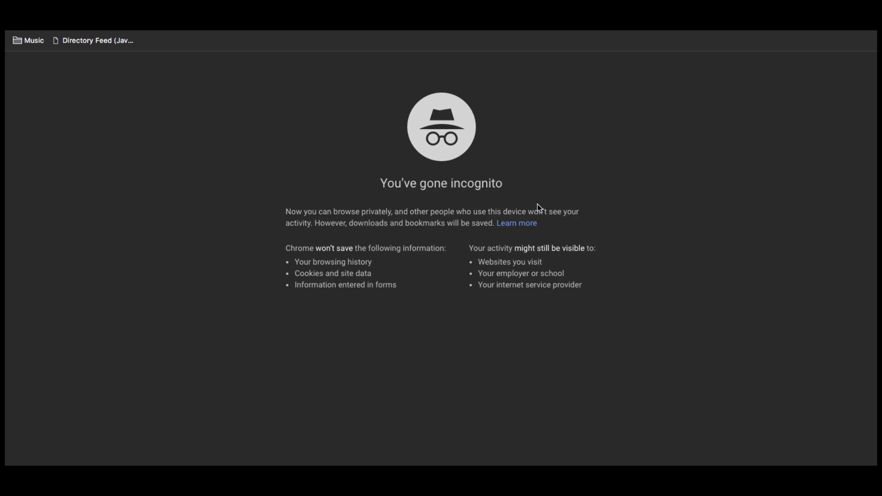
- Search for 'google drive' in the address bar, then open the Idaho map file in My Drive
text(d)
key(BackSpace)
text(google)
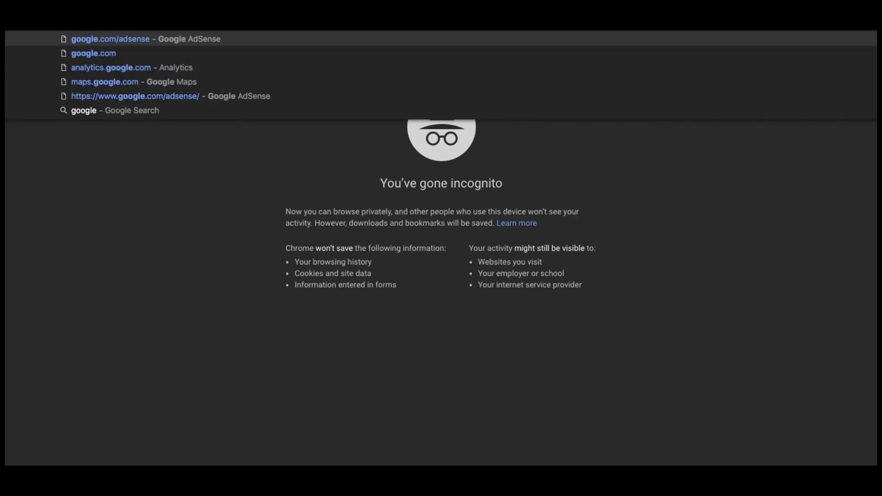
text( drive)
key(Return)
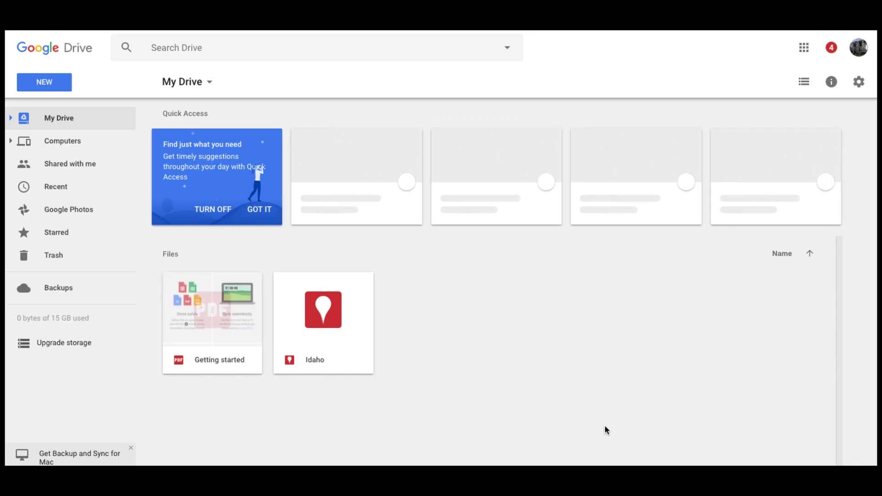
double_click(328, 176)
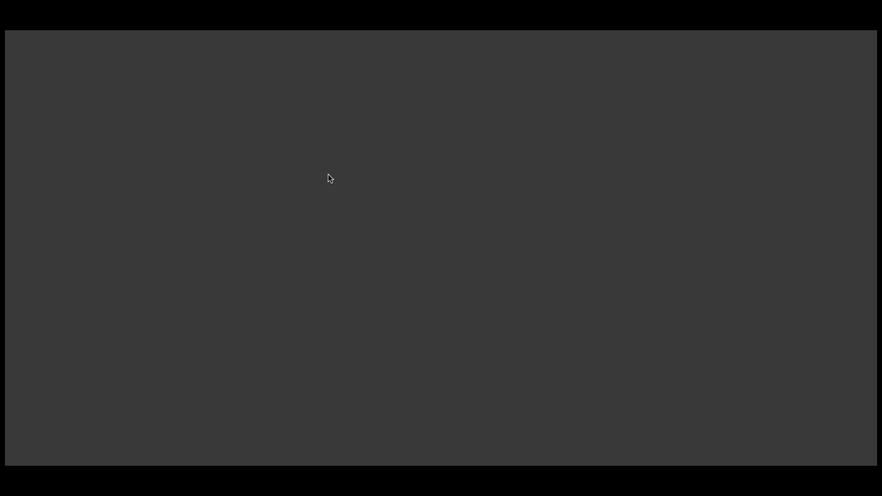